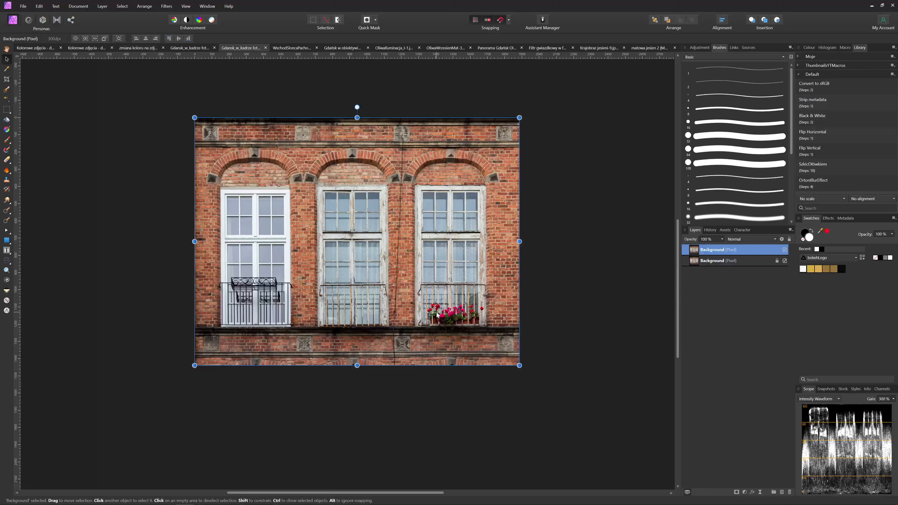
Add an HSL adjustment, match the yellow range to the sampled brick wall, and set its saturation shift to -81%
click(744, 492)
click(682, 333)
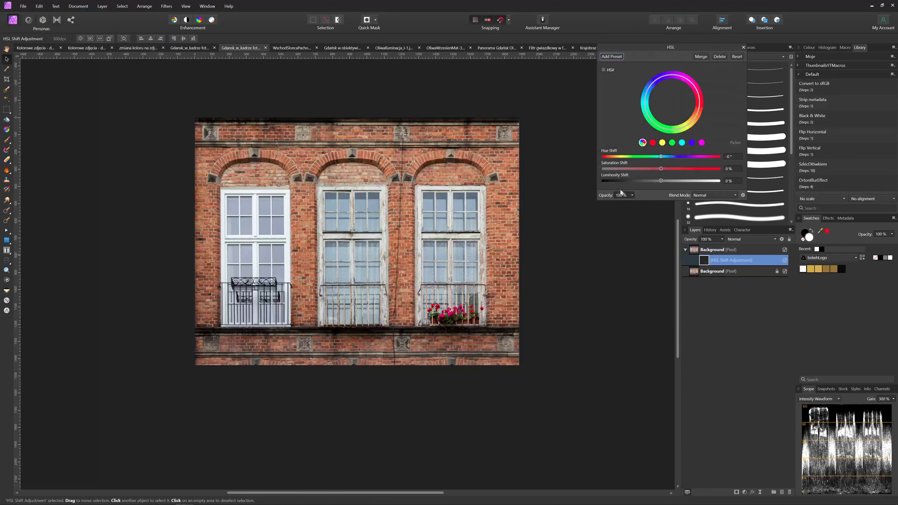
click(662, 143)
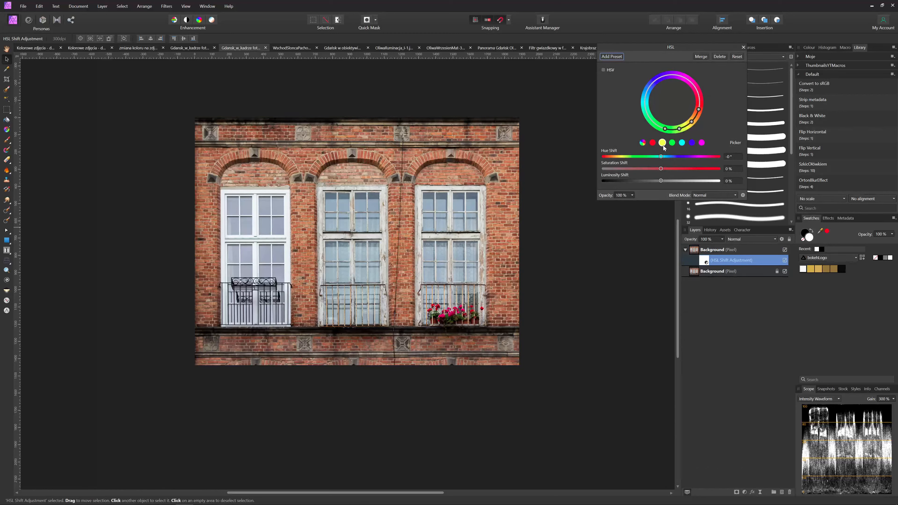
click(740, 143)
click(497, 211)
drag(661, 168, 614, 169)
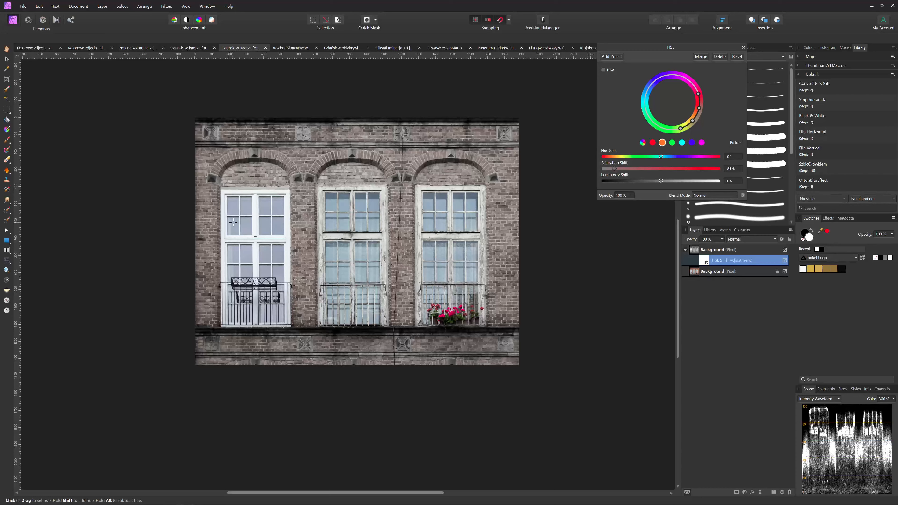
Strongly reduce the saturation of the blue and cyan ranges, setting cyan to -93%
click(693, 143)
drag(604, 170, 608, 170)
click(681, 143)
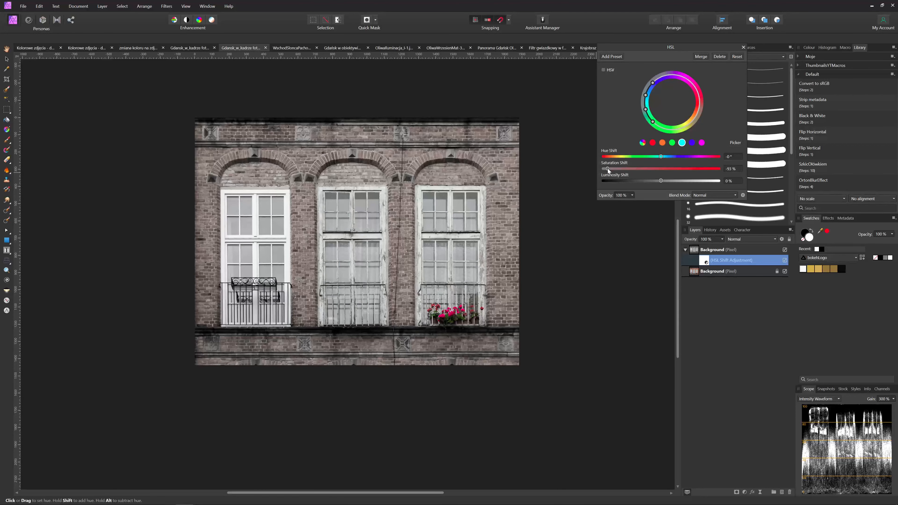
Raise the red range's saturation slightly while narrowing its orange side, and set the brick-matched orange range's saturation to -100%
click(652, 142)
mouse_move(662, 171)
mouse_down()
mouse_move(702, 169)
mouse_move(657, 171)
mouse_move(664, 171)
mouse_up()
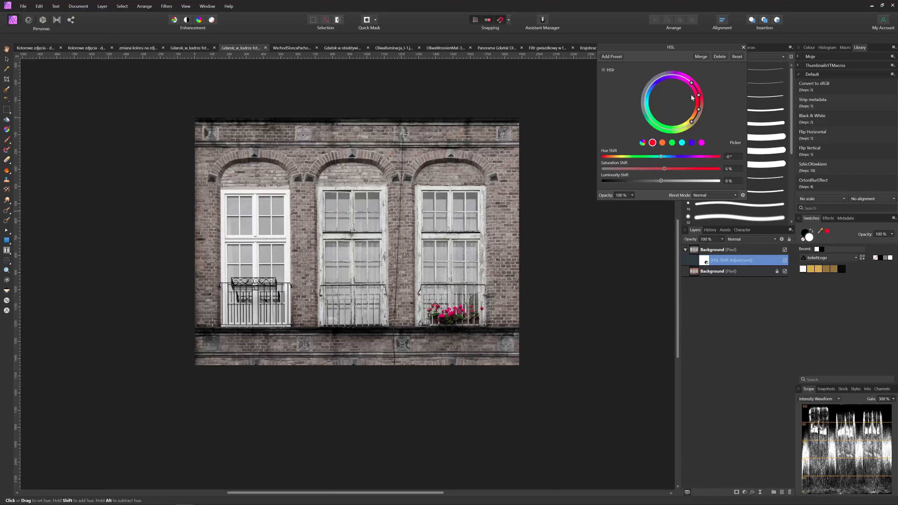
drag(693, 121, 696, 115)
drag(664, 168, 668, 170)
click(662, 143)
drag(615, 168, 597, 168)
On the tall brick facade photo with flower boxes, duplicate the background layer and add an HSL adjustment
click(192, 51)
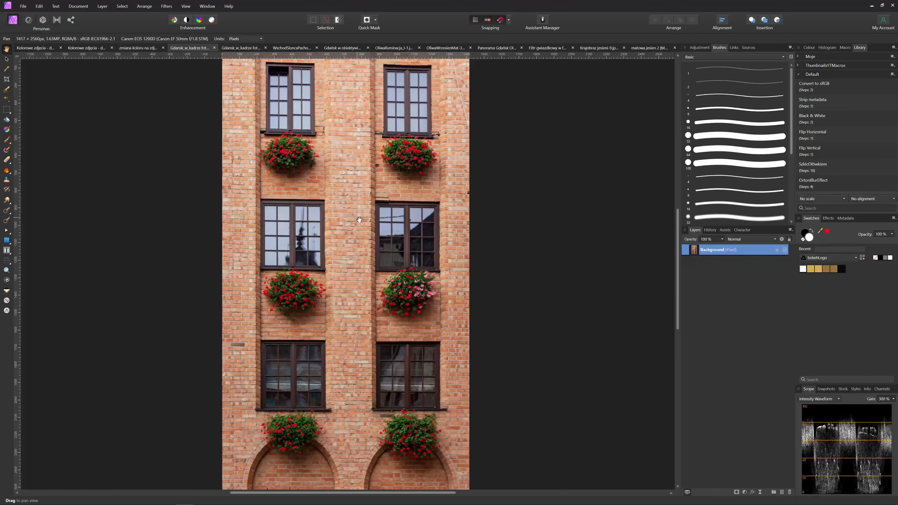
key(ctrl+j)
click(744, 492)
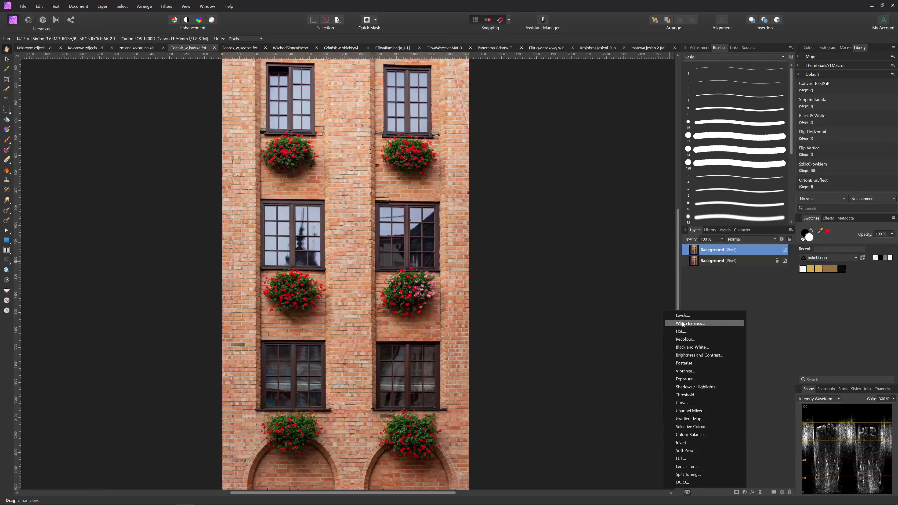
click(693, 331)
Match the yellow range to the sampled brick wall and set its saturation shift to -82%
click(662, 142)
click(736, 143)
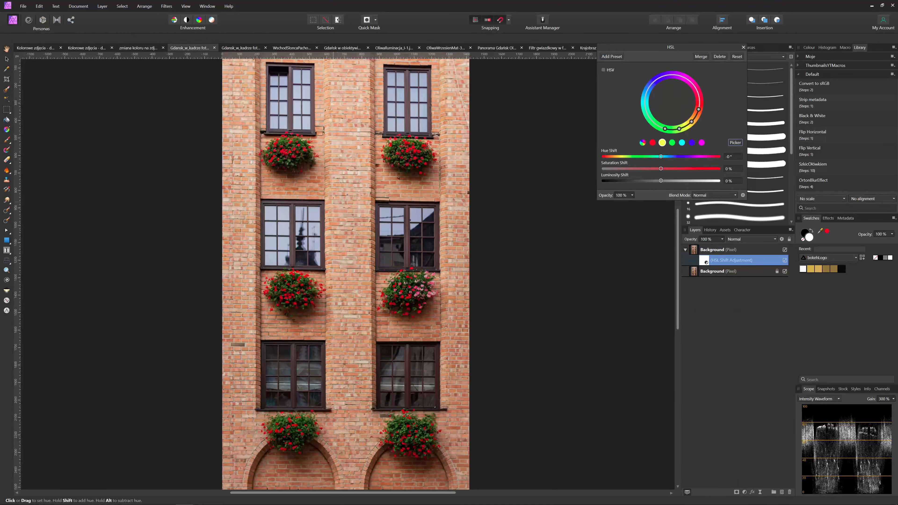
click(335, 172)
drag(661, 168, 624, 169)
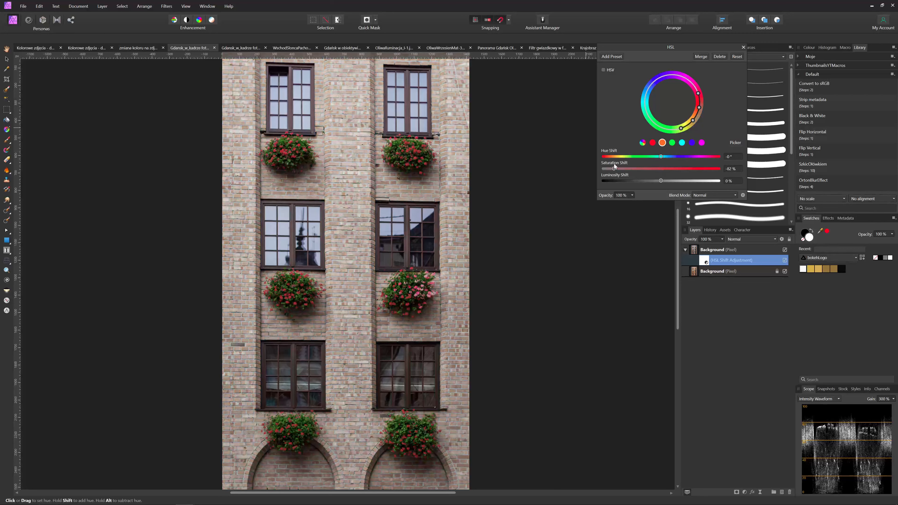
Set the saturation shift of the cyan and blue ranges to -100%
click(682, 143)
click(603, 168)
click(691, 143)
click(603, 169)
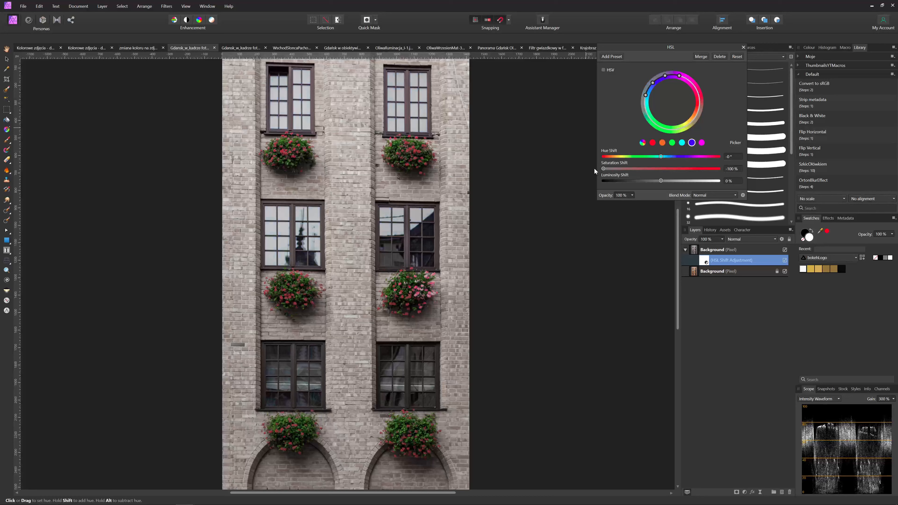
Raise the red range's saturation slightly and the magenta range's to 44%, adjusting the magenta range on the colour wheel
click(652, 142)
mouse_move(662, 171)
mouse_down()
mouse_move(679, 171)
mouse_move(669, 172)
mouse_up()
click(701, 142)
drag(661, 170, 688, 182)
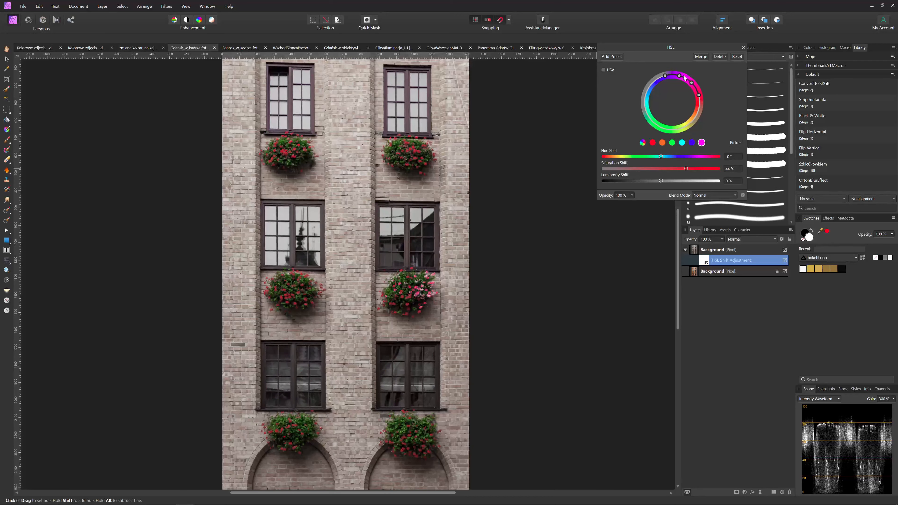
drag(677, 76, 670, 76)
Set the brick-matched orange range's saturation to -100% and slightly raise the saturation of the green range
click(662, 143)
drag(661, 169, 603, 169)
click(672, 142)
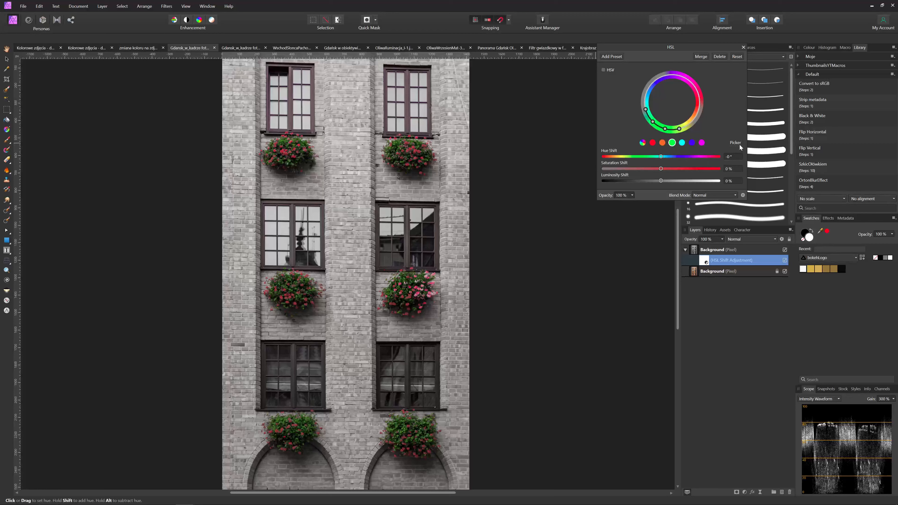
click(290, 98)
mouse_move(662, 167)
mouse_down()
mouse_move(651, 167)
mouse_move(672, 168)
mouse_up()
Add a second HSL adjustment to the upper background layer with saturation shift -100%, and invert its mask
click(696, 253)
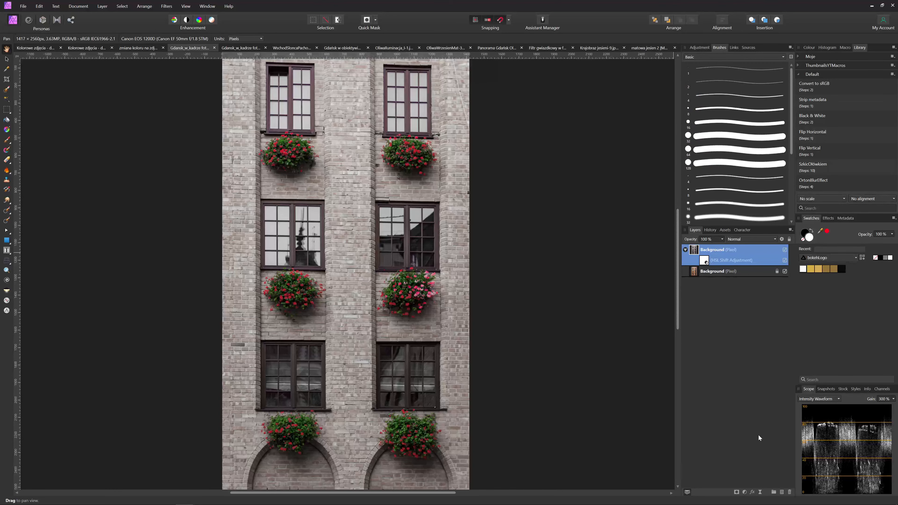
key(ctrl+n)
click(709, 312)
click(744, 492)
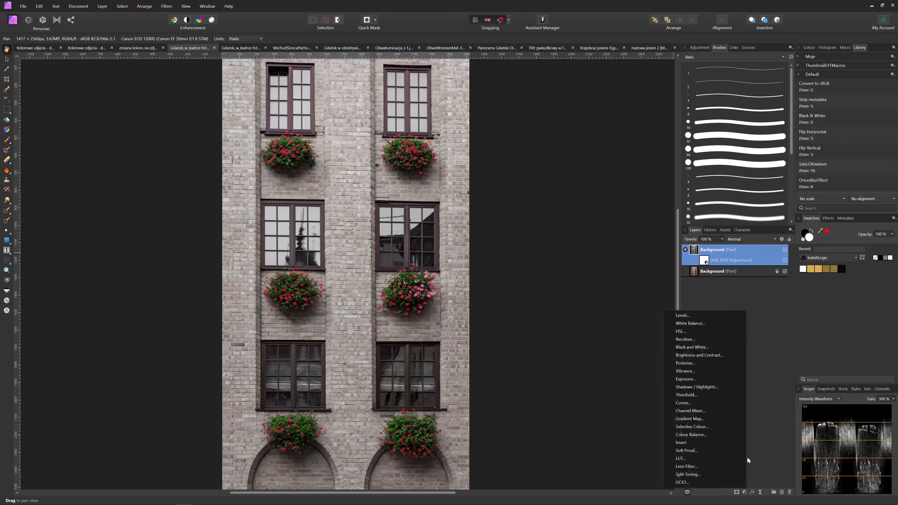
click(695, 331)
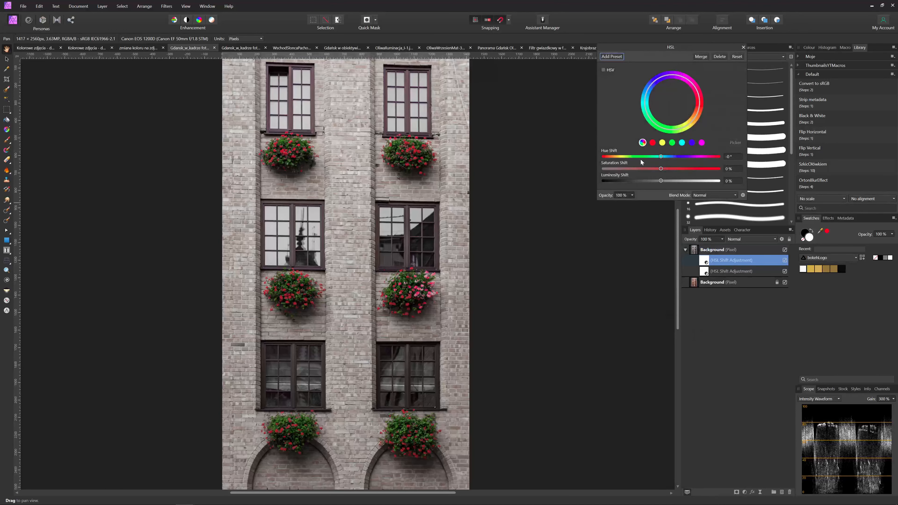
drag(627, 170, 601, 171)
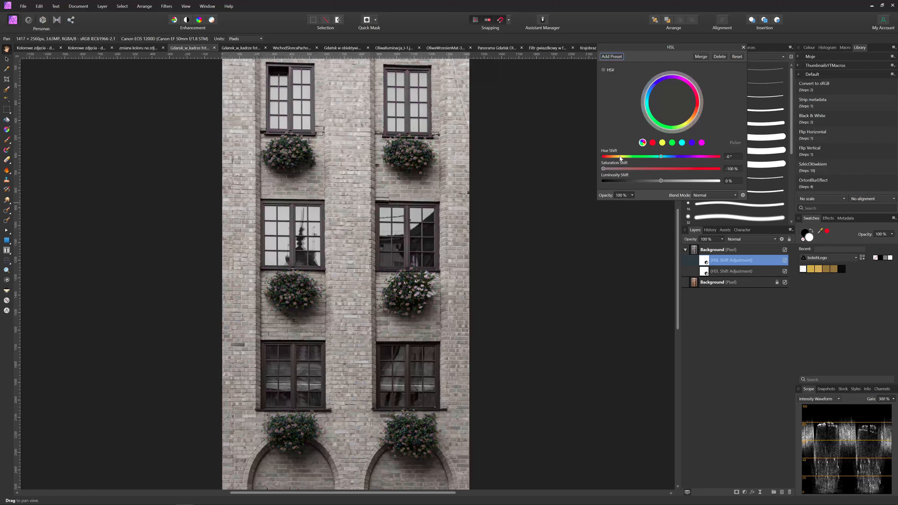
key(ctrl+i)
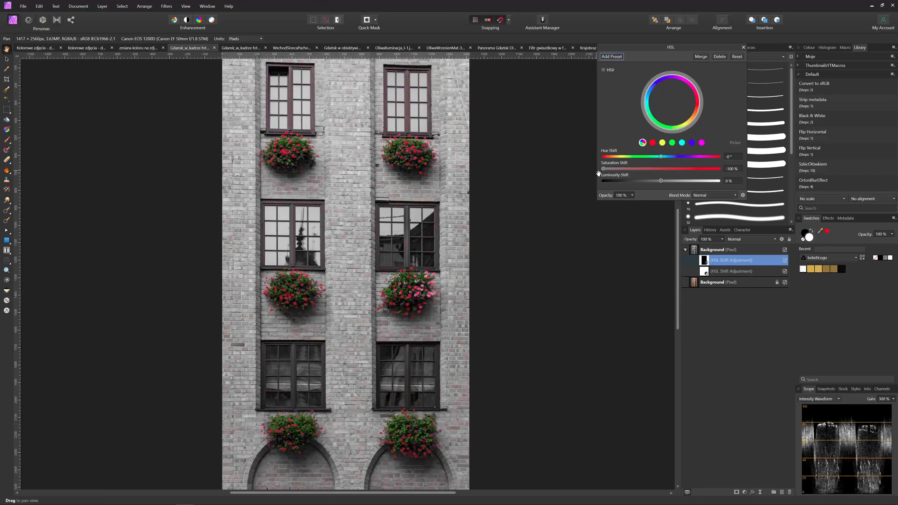
click(743, 47)
Paint in white on the inverted mask over the upper window frame to remove its purple tint
key(b)
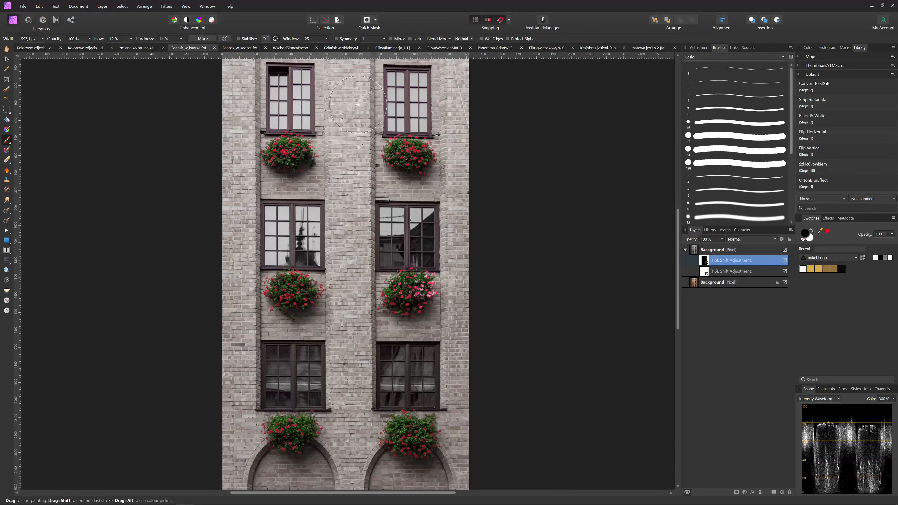
key(x)
mouse_move(427, 105)
mouse_down()
mouse_move(437, 105)
mouse_move(382, 105)
mouse_move(438, 80)
mouse_move(380, 68)
mouse_move(418, 85)
mouse_move(407, 113)
mouse_move(434, 105)
mouse_up()
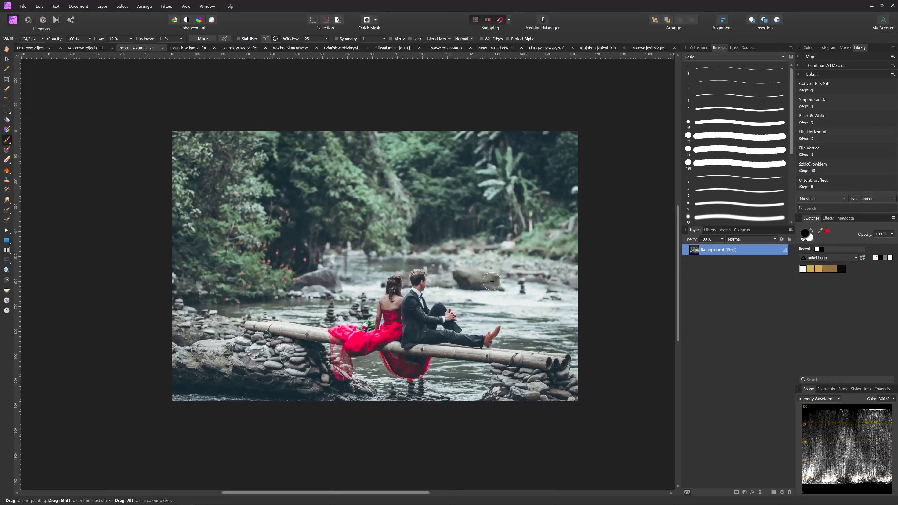
Duplicate the background layer of the photo of the couple by the river and add an HSL adjustment
right_click(697, 251)
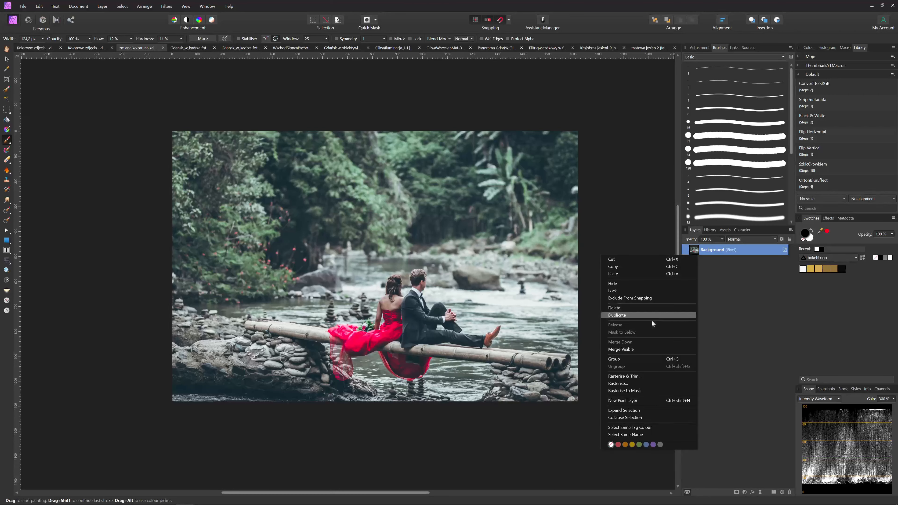
click(656, 313)
key(v)
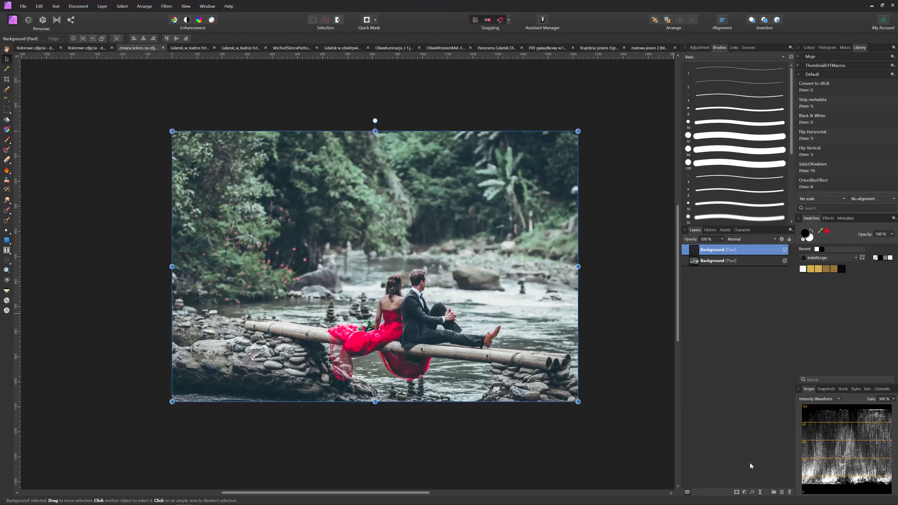
click(744, 492)
click(704, 330)
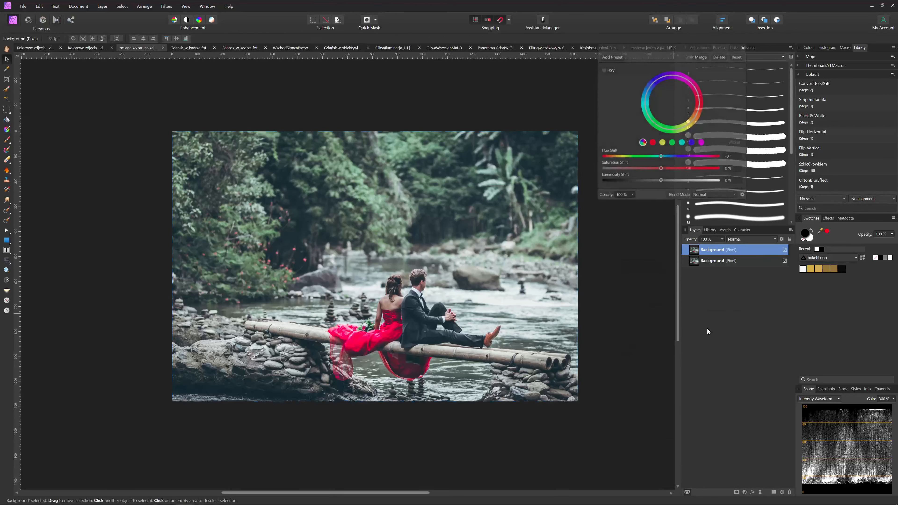
Set the saturation shift of the yellow, green, blue and magenta ranges to -100% and of the cyan range to -98%
click(662, 144)
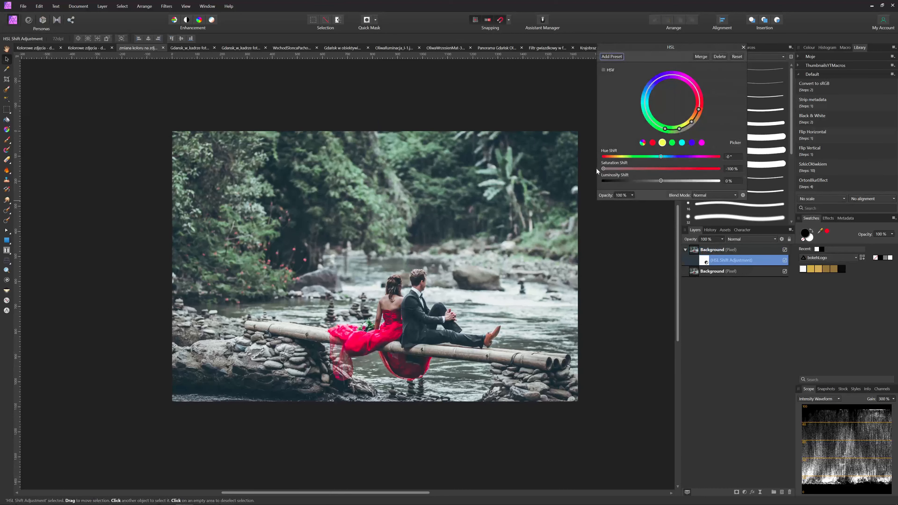
click(673, 143)
click(603, 169)
click(681, 144)
click(604, 169)
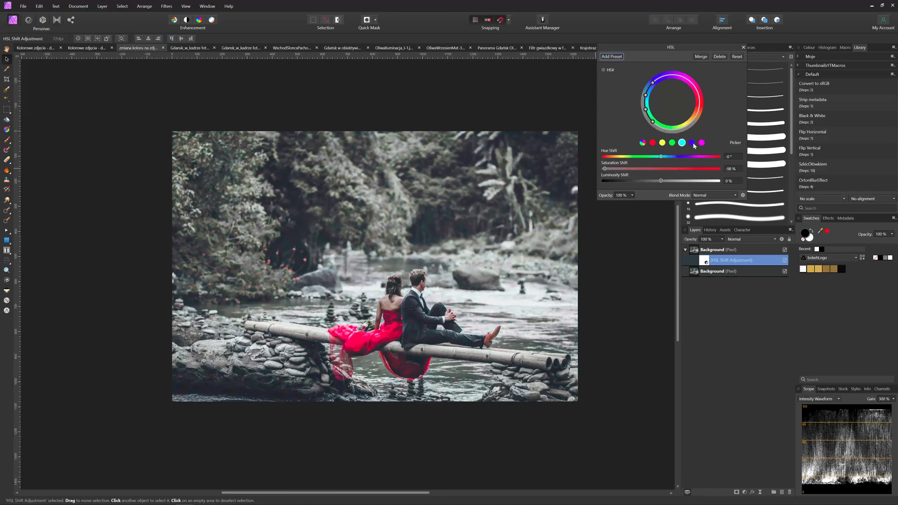
click(692, 143)
click(609, 169)
click(602, 169)
click(701, 142)
click(602, 169)
Set the red range's saturation to -100% and shift its wheel limits towards orange to spare the red dress
click(652, 142)
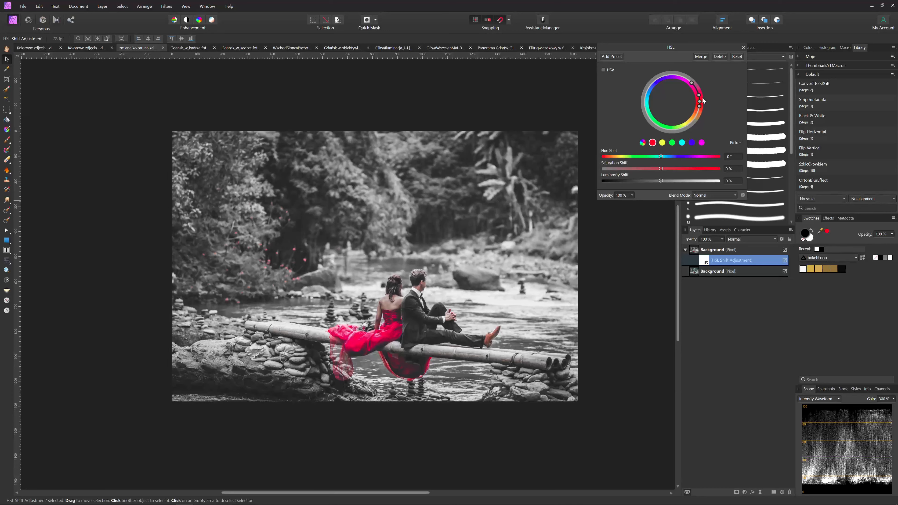
drag(692, 84, 696, 87)
drag(658, 171, 602, 164)
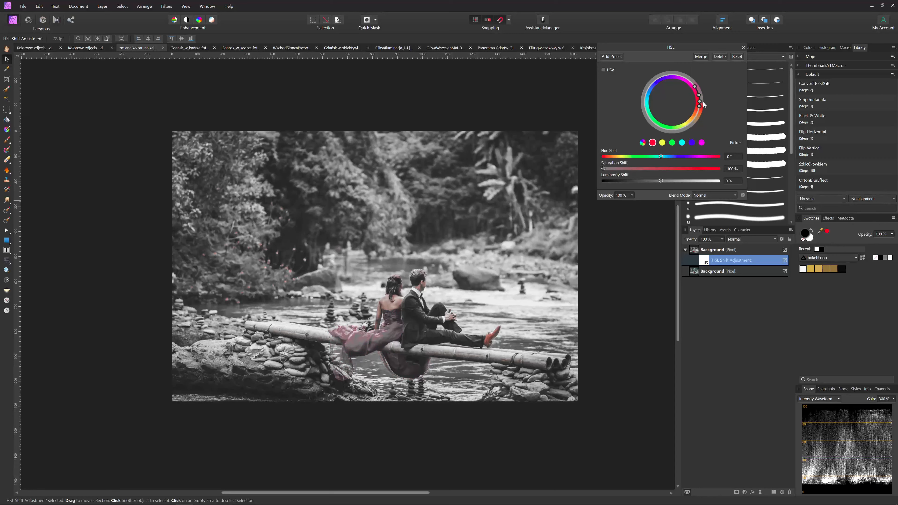
mouse_move(699, 105)
mouse_down()
mouse_move(680, 128)
mouse_move(700, 106)
mouse_up()
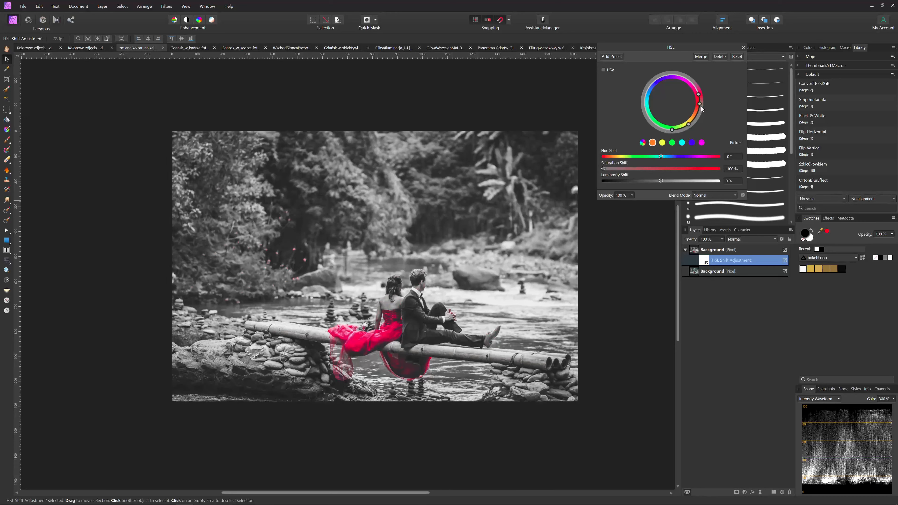
drag(703, 104, 692, 122)
Close the HSL settings and delete the duplicated background layer with its adjustment
click(743, 47)
click(783, 251)
key(Delete)
Duplicate the background layer and brush a selection over the woman and her red dress with the Selection Brush
key(w)
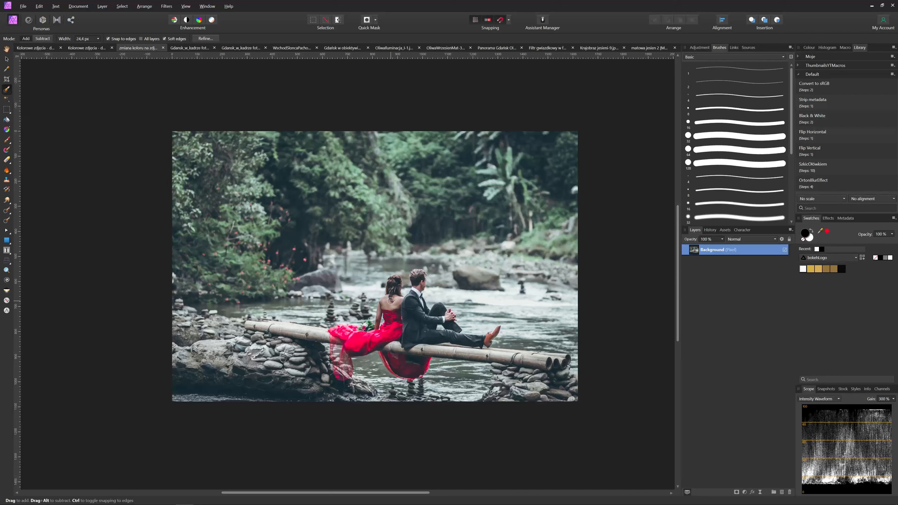
key(ctrl+j)
mouse_move(397, 281)
mouse_down()
mouse_move(395, 296)
mouse_move(408, 292)
mouse_move(386, 304)
mouse_move(387, 354)
mouse_move(412, 374)
mouse_move(382, 378)
mouse_move(338, 354)
mouse_move(345, 336)
mouse_move(357, 334)
mouse_up()
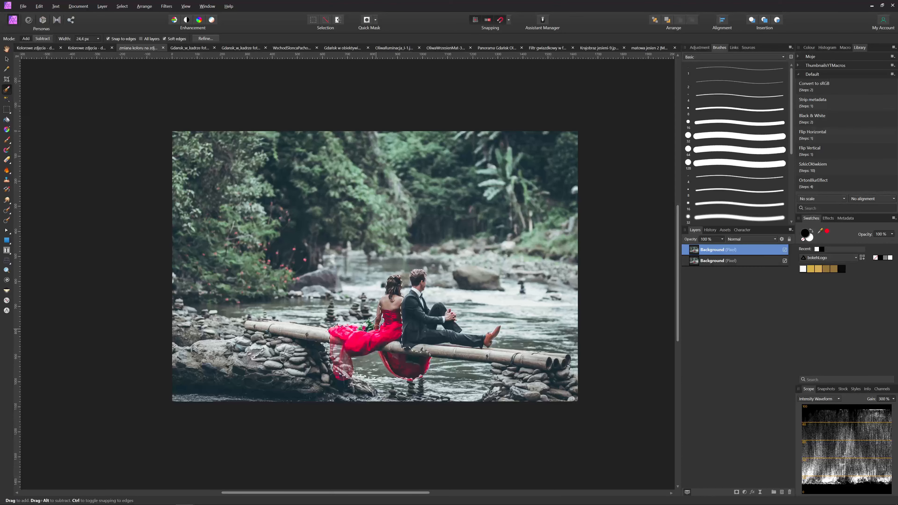
Refine the selection around the dress hem, the log, the bouquet, and the woman's arm and hair
scroll(381, 365, up, 2)
mouse_move(366, 363)
mouse_down()
mouse_move(354, 390)
mouse_move(377, 391)
mouse_up()
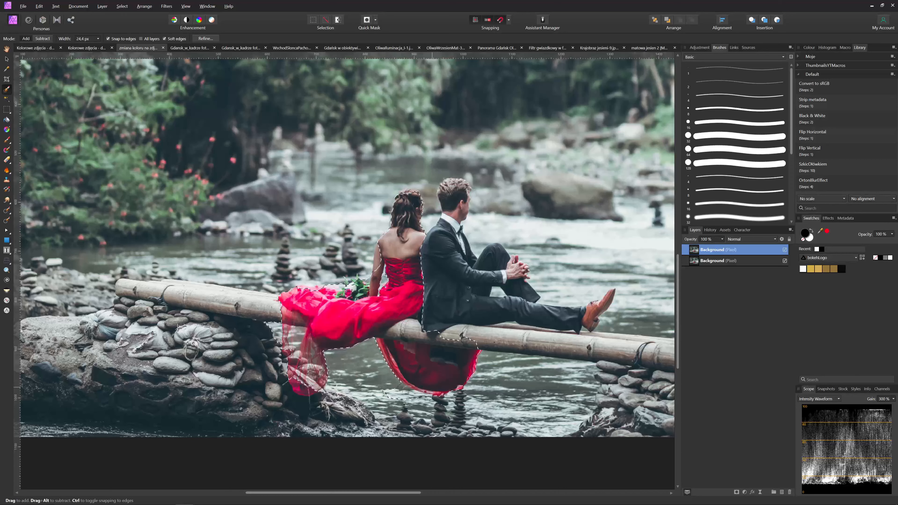
drag(455, 334, 475, 338)
mouse_move(356, 275)
mouse_down()
mouse_move(350, 281)
mouse_move(364, 270)
mouse_move(356, 268)
mouse_up()
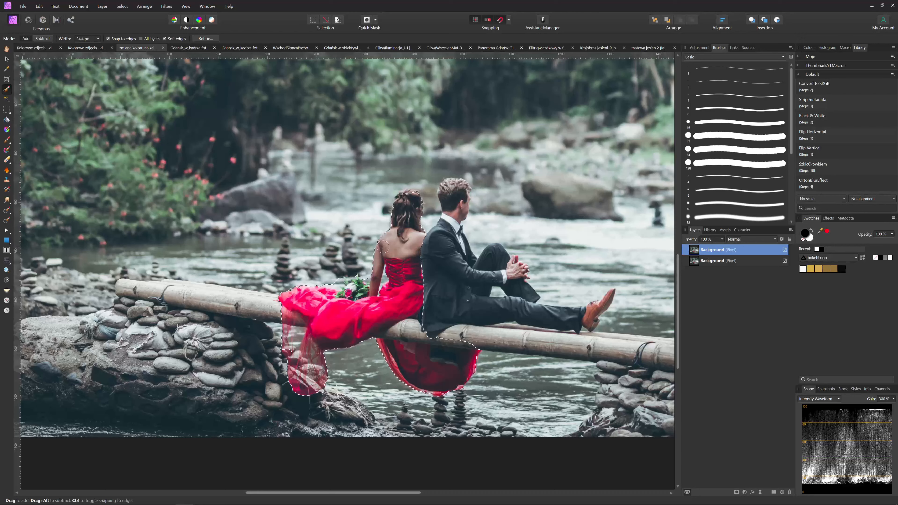
drag(382, 245, 380, 247)
drag(403, 195, 404, 193)
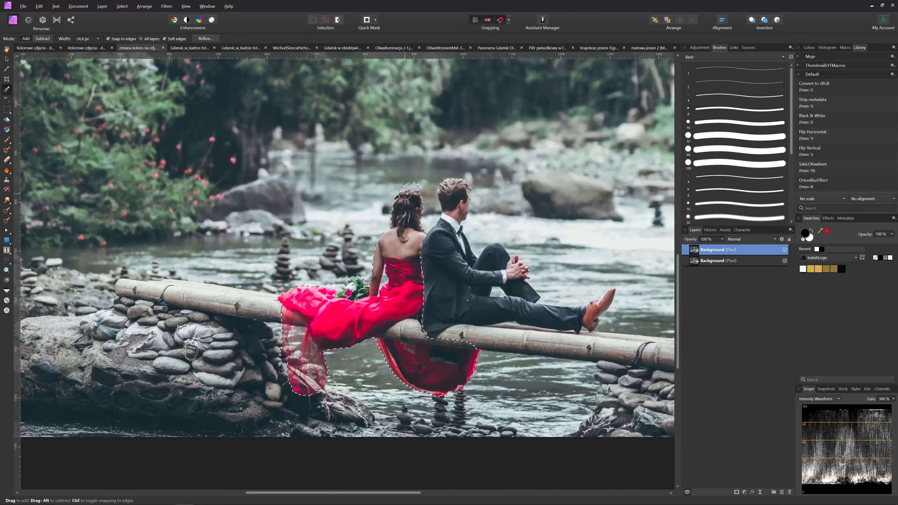
Invert the selection around the woman in the red dress and add an HSL adjustment to the duplicated background layer
scroll(397, 312, down, 4)
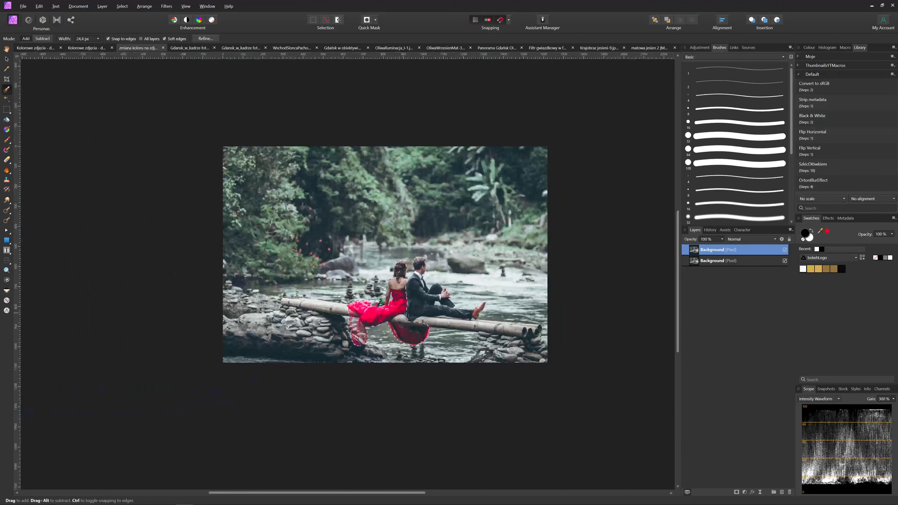
drag(453, 311, 433, 308)
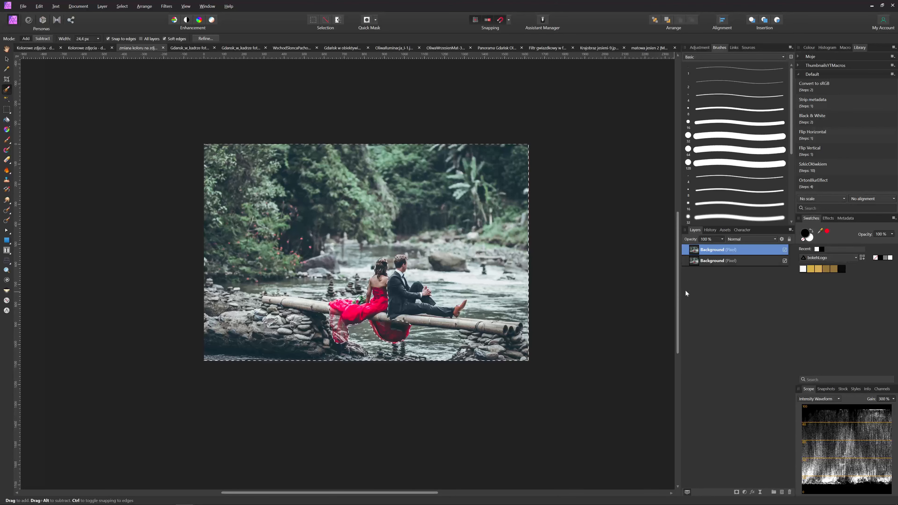
click(744, 492)
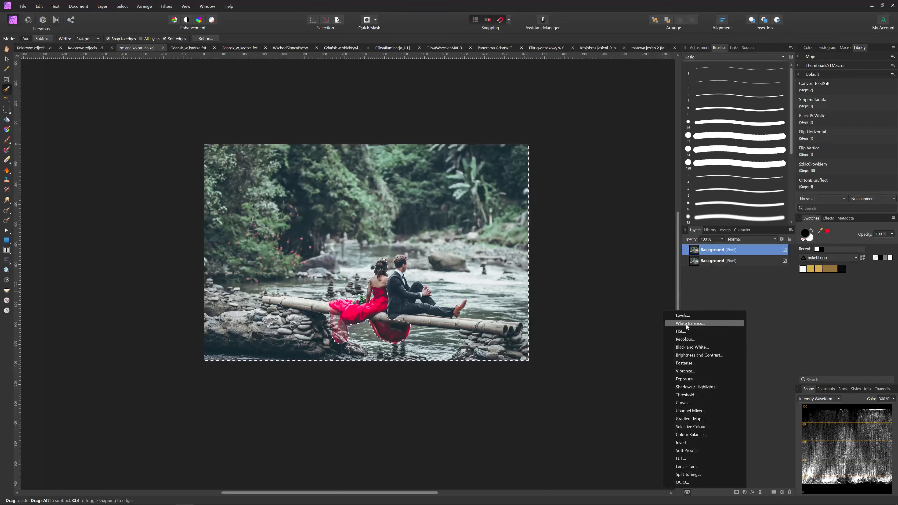
click(680, 330)
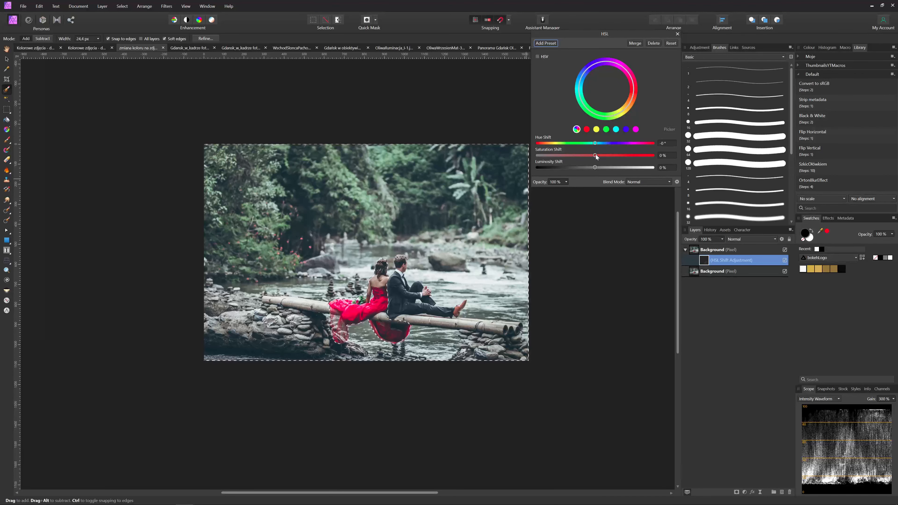
Desaturate the surroundings range by range, with yellow at -99%, cyan about -76% and magenta about -62%, and clear the selection
drag(596, 156, 543, 160)
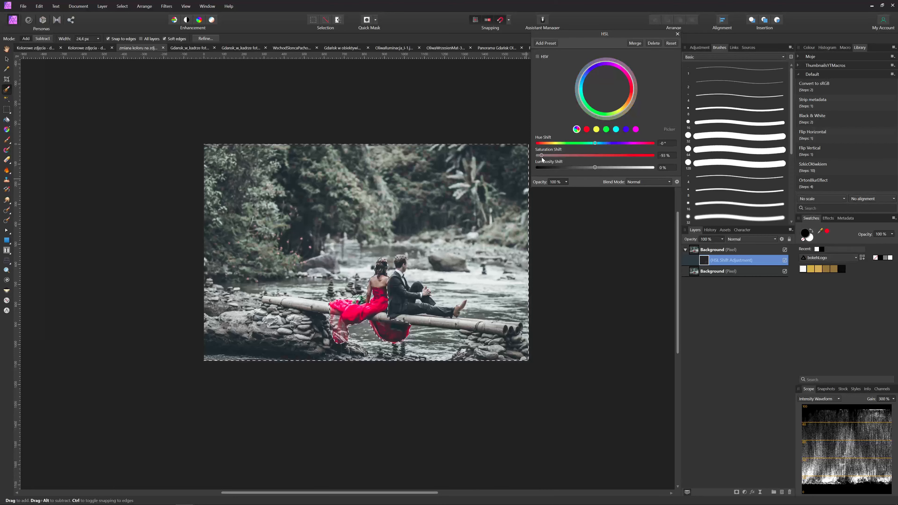
click(586, 130)
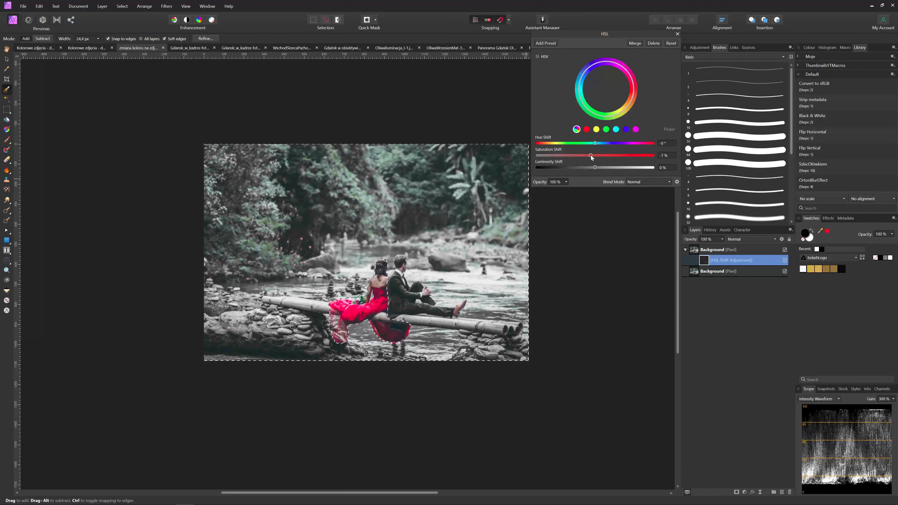
drag(595, 155, 547, 154)
click(596, 129)
click(606, 129)
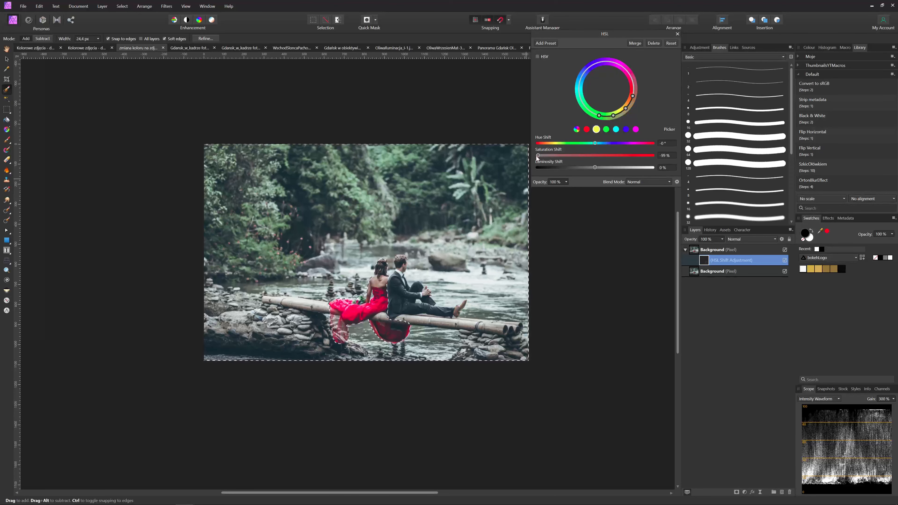
mouse_move(552, 156)
mouse_down()
mouse_move(535, 156)
mouse_move(552, 156)
mouse_up()
click(616, 129)
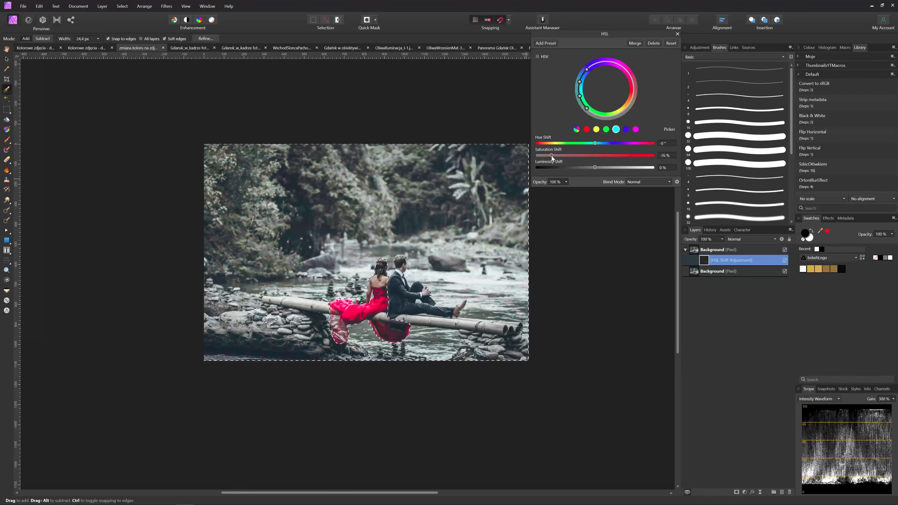
click(626, 129)
mouse_move(551, 156)
mouse_down()
mouse_move(540, 158)
mouse_move(559, 156)
mouse_up()
click(635, 129)
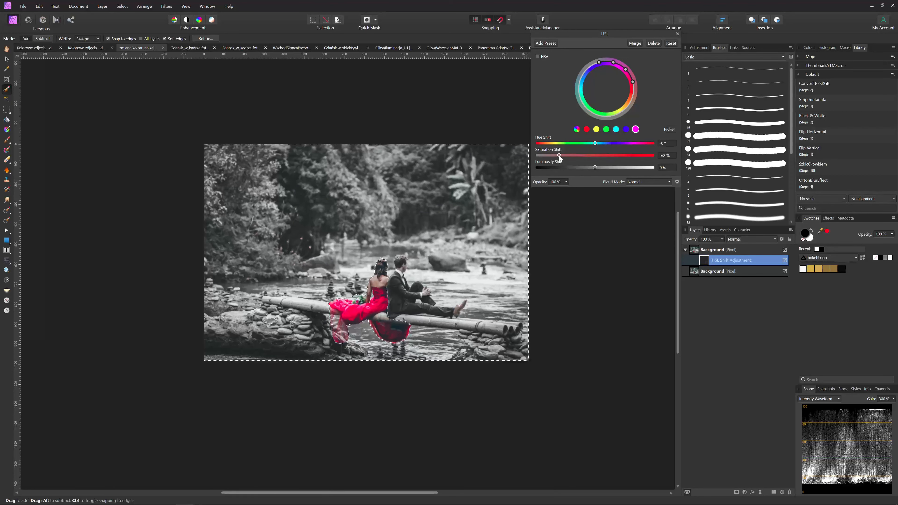
click(677, 34)
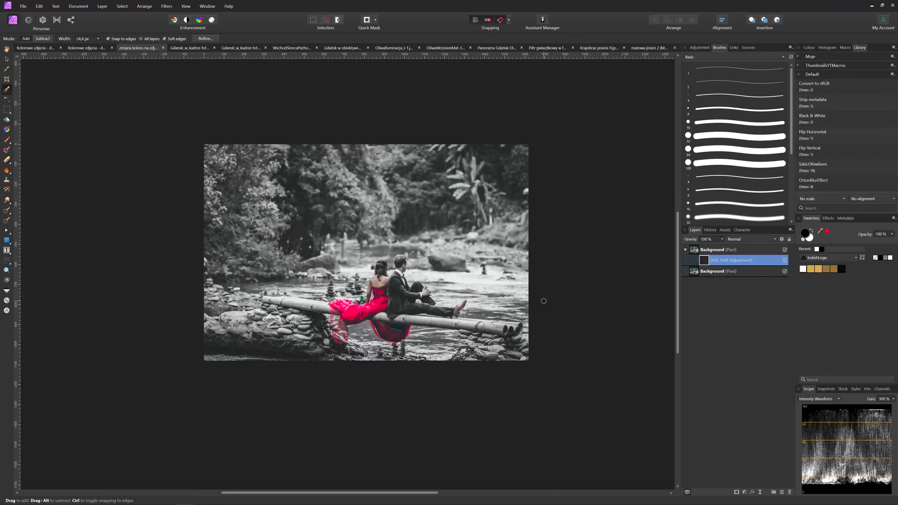
scroll(366, 295, up, 15)
scroll(460, 215, down, 15)
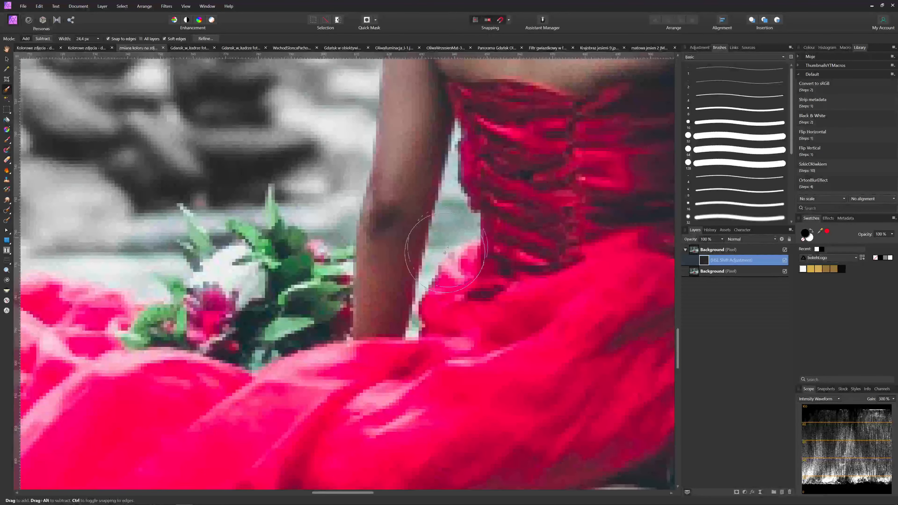
scroll(489, 296, up, 1)
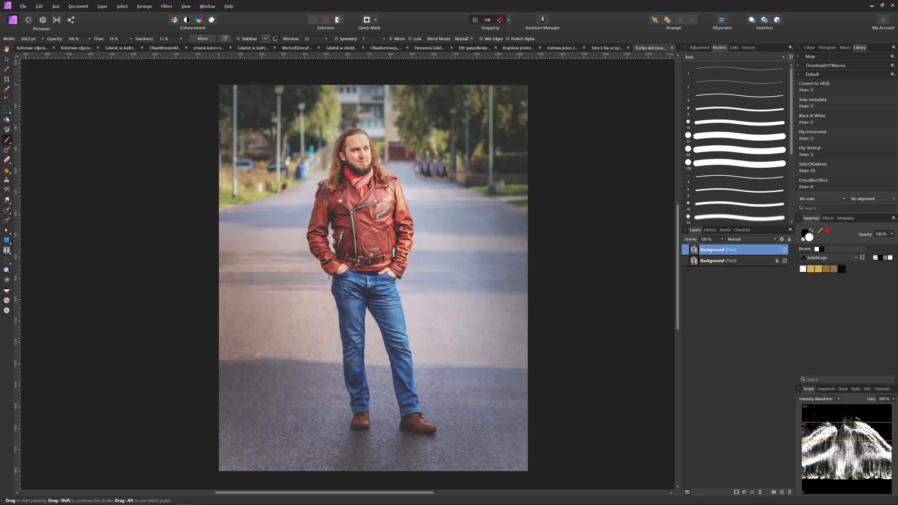
Add an HSL adjustment to the leather jacket photo and set the yellow and green ranges' saturation to -100%
click(745, 493)
click(684, 331)
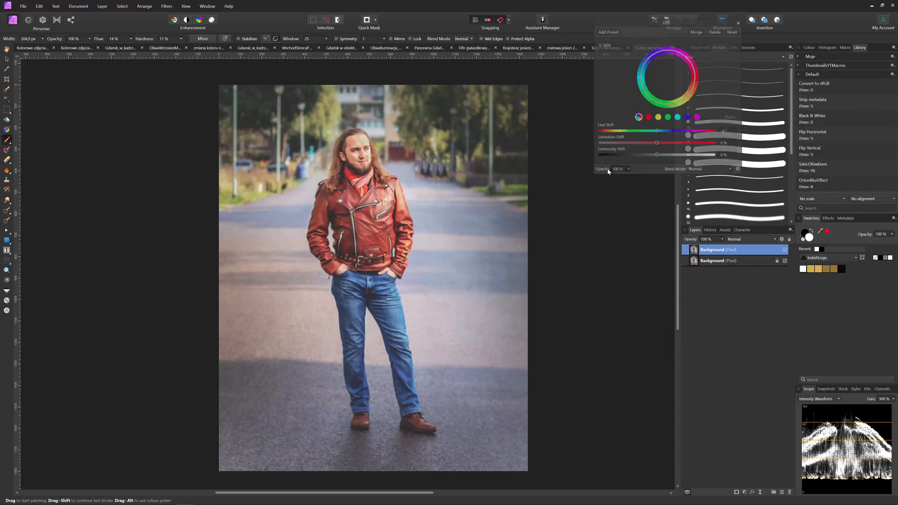
click(657, 117)
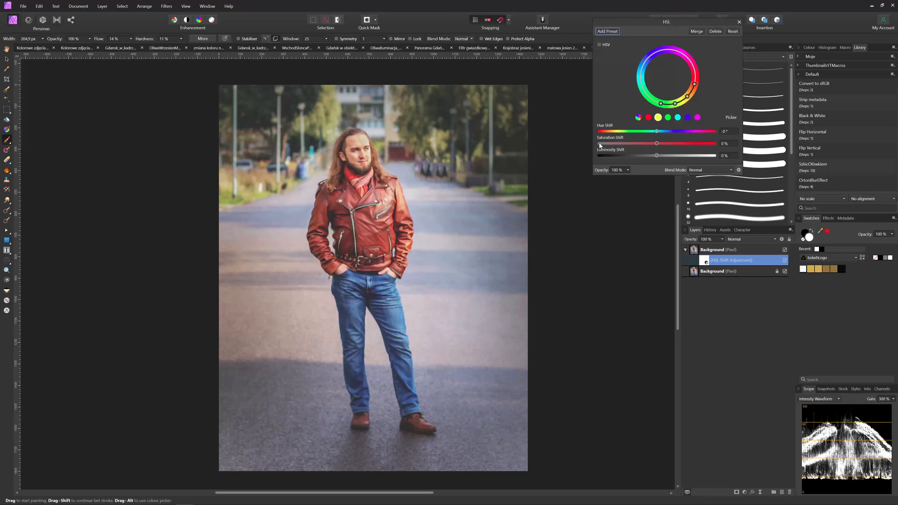
click(599, 144)
click(668, 117)
click(598, 143)
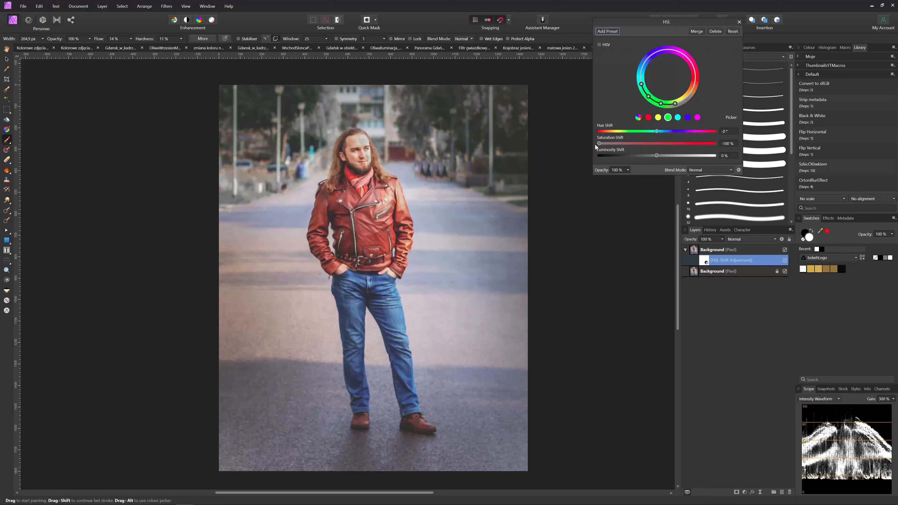
Lower the cyan range's saturation to -99% and fully desaturate the blue and magenta ranges
click(677, 117)
click(599, 143)
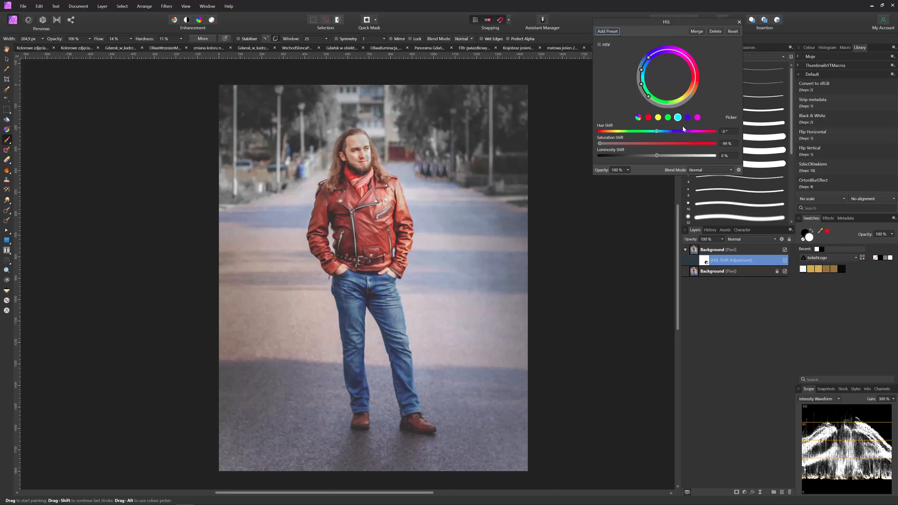
click(687, 118)
click(599, 143)
click(697, 118)
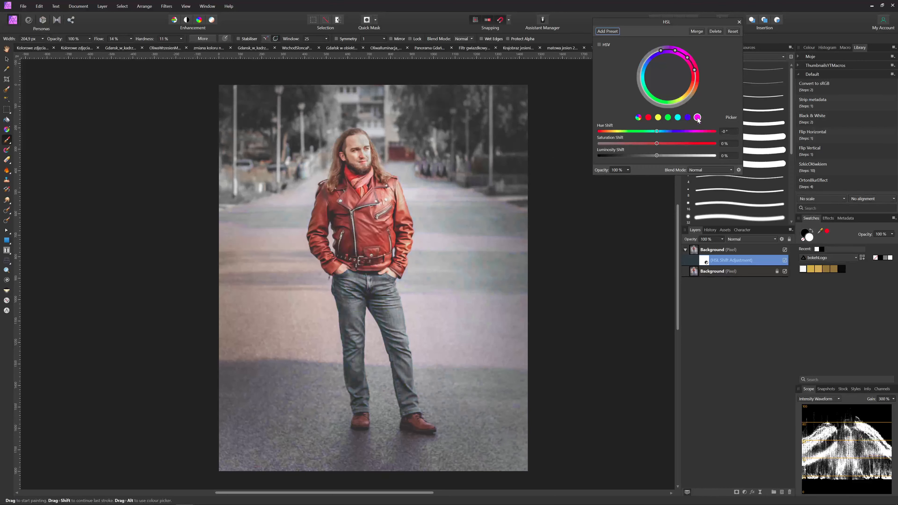
click(599, 143)
Shift the yellow range's wheel limit towards red and close the HSL settings
click(648, 117)
click(657, 117)
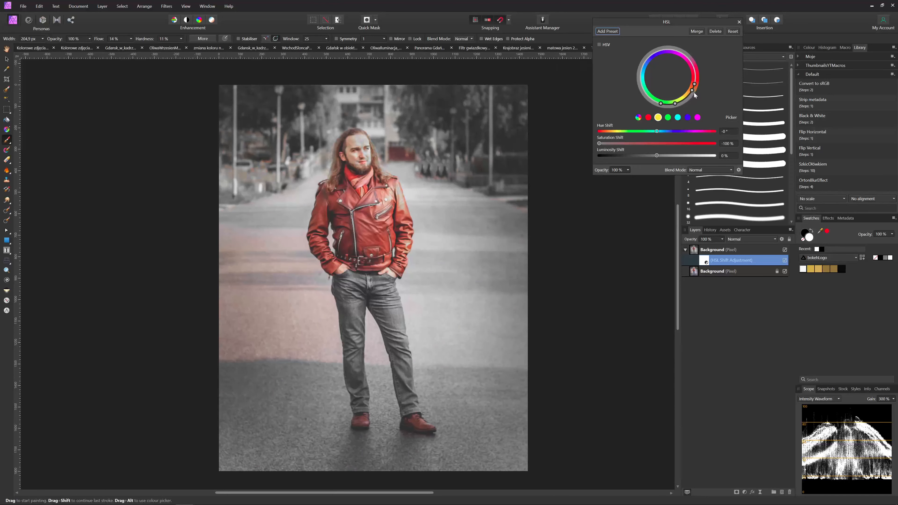
drag(688, 105, 684, 108)
click(648, 117)
click(740, 23)
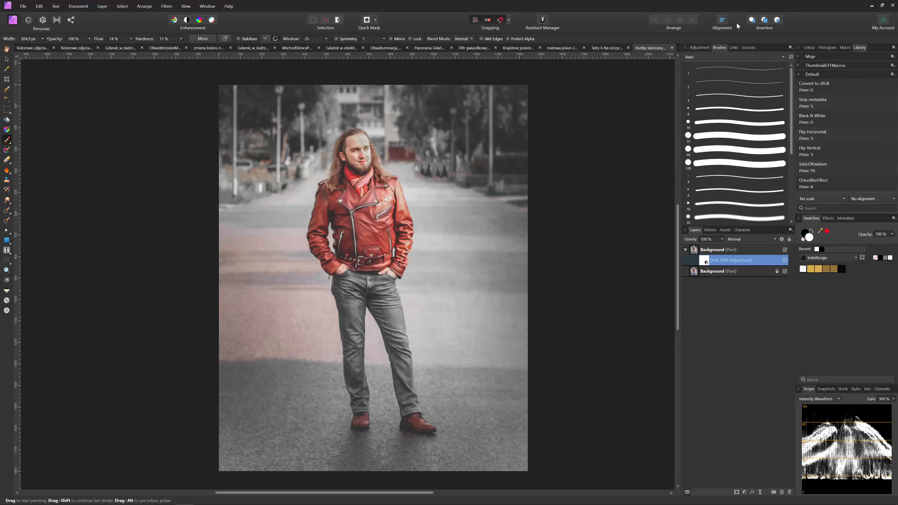
Add a second HSL adjustment above the first and fully desaturate the whole photo with it
key(ctrl+j)
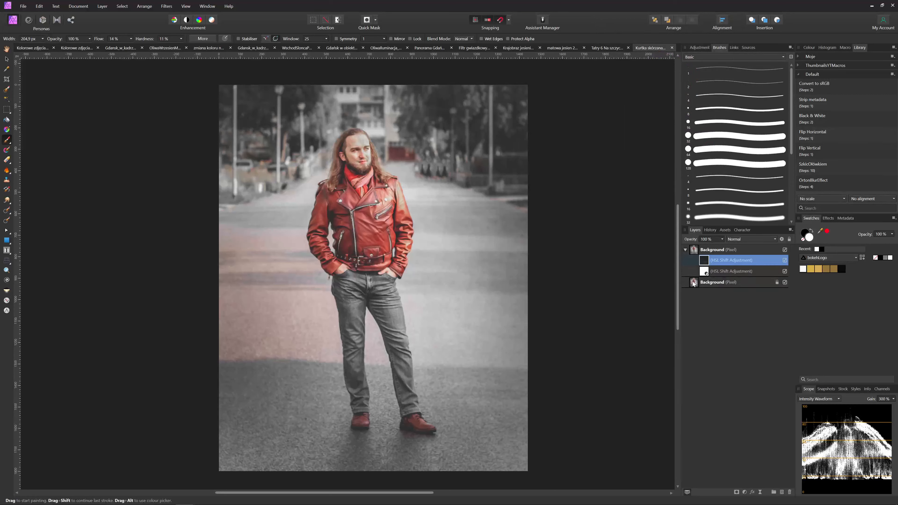
key(ctrl+i)
key(ctrl+i)
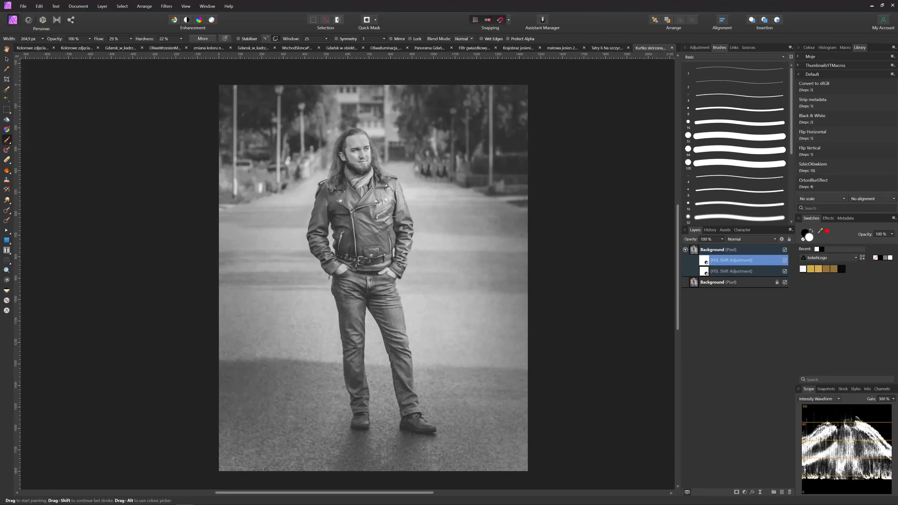
Try brushing the jacket's red back through the mask and compare the photo with the upper HSL adjustment hidden
mouse_move(369, 222)
mouse_down()
mouse_move(375, 233)
mouse_move(355, 233)
mouse_move(360, 218)
mouse_move(367, 236)
mouse_move(362, 214)
mouse_move(365, 223)
mouse_up()
scroll(365, 222, up, 8)
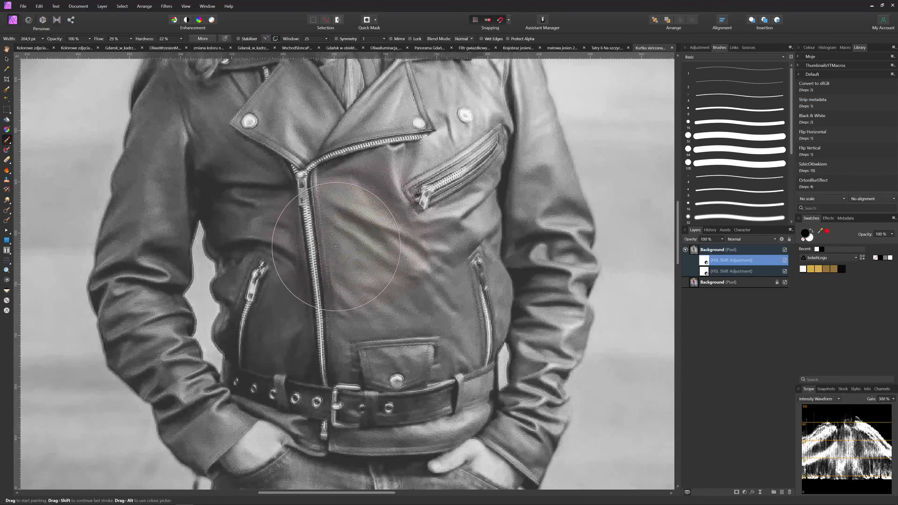
scroll(335, 247, down, 8)
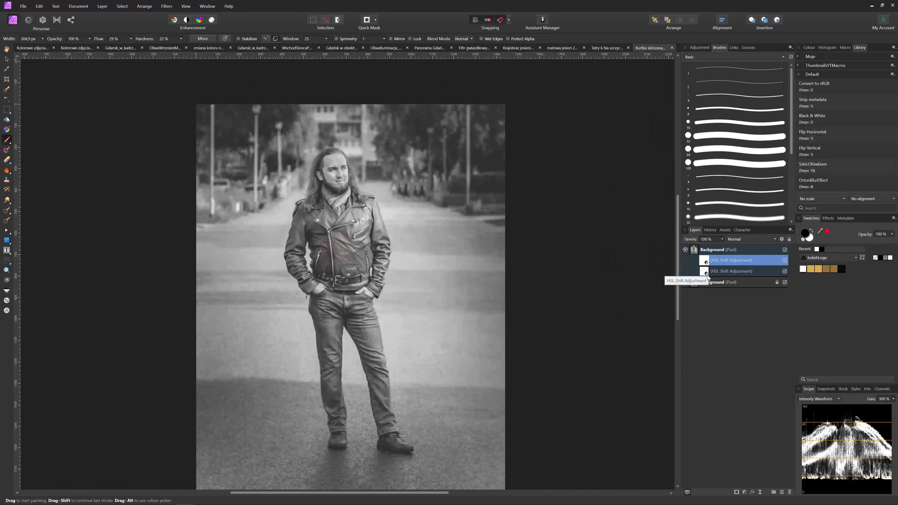
click(760, 272)
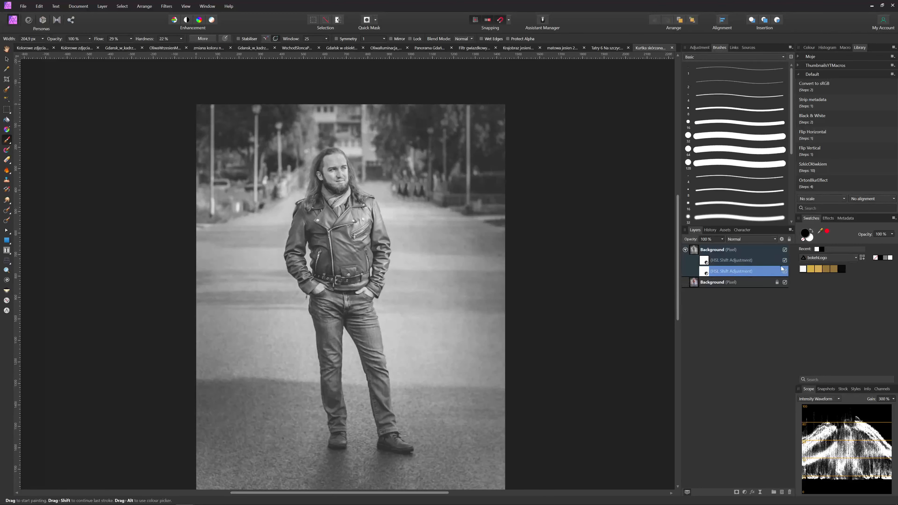
click(785, 260)
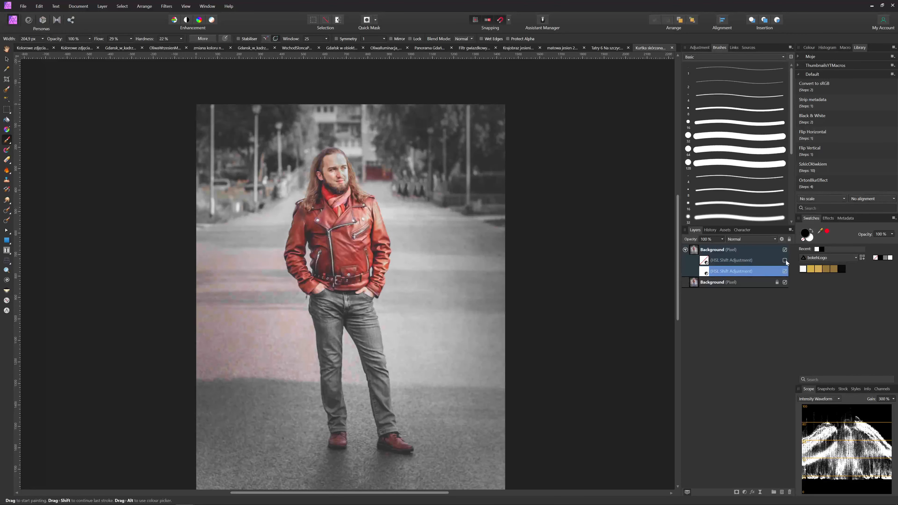
click(784, 260)
Paint with black on the upper HSL adjustment's mask over the man's head, scarf, jacket, hands and shoes to restore their colour
scroll(322, 244, up, 2)
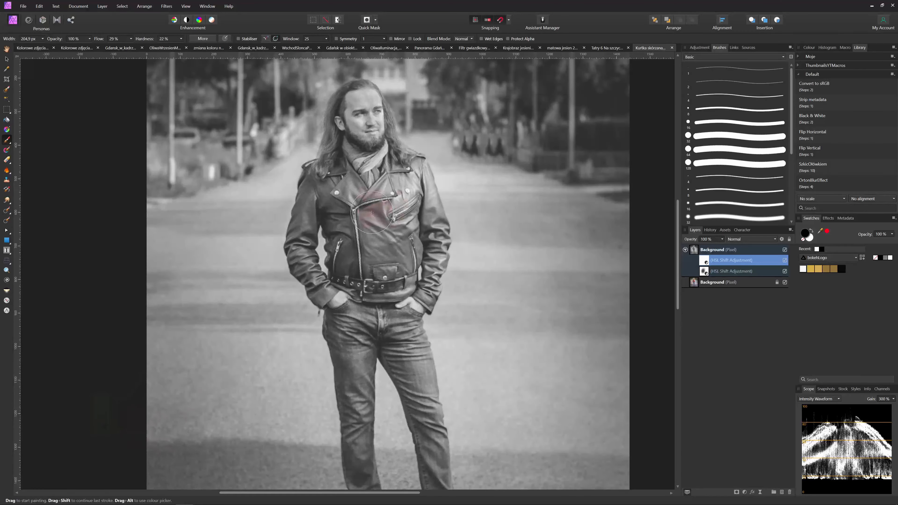
mouse_move(375, 226)
mouse_down()
mouse_move(339, 163)
mouse_move(345, 148)
mouse_up()
mouse_move(373, 92)
mouse_down()
mouse_move(352, 97)
mouse_move(345, 123)
mouse_move(302, 175)
mouse_move(318, 240)
mouse_move(300, 269)
mouse_move(323, 311)
mouse_move(430, 292)
mouse_move(405, 299)
mouse_move(444, 234)
mouse_move(420, 162)
mouse_move(446, 246)
mouse_move(401, 213)
mouse_move(393, 276)
mouse_move(375, 270)
mouse_move(392, 283)
mouse_move(340, 275)
mouse_move(329, 285)
mouse_move(357, 272)
mouse_move(409, 179)
mouse_move(353, 99)
mouse_move(383, 256)
mouse_up()
drag(271, 403, 240, 229)
mouse_move(337, 371)
mouse_down()
mouse_move(339, 354)
mouse_move(338, 371)
mouse_up()
mouse_move(416, 371)
mouse_down()
mouse_move(447, 358)
mouse_move(417, 362)
mouse_up()
drag(419, 133, 450, 256)
key(ctrl+0)
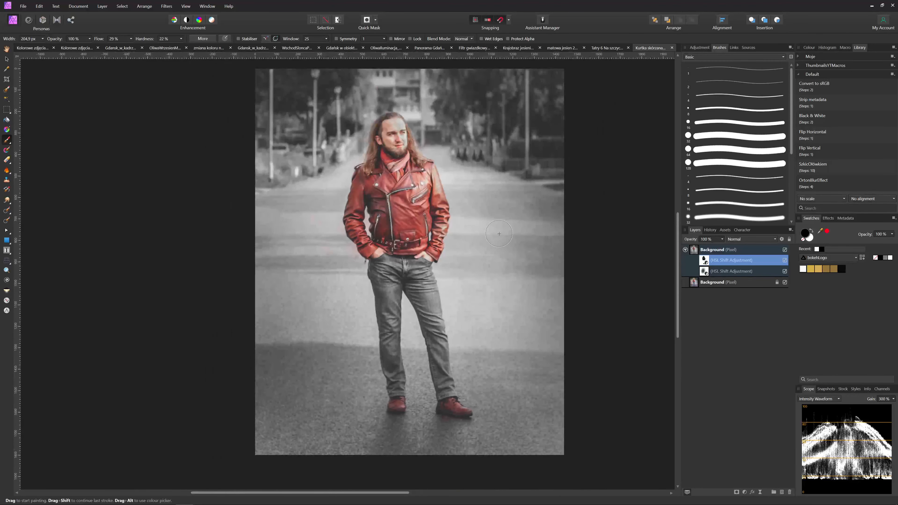
drag(584, 221, 570, 236)
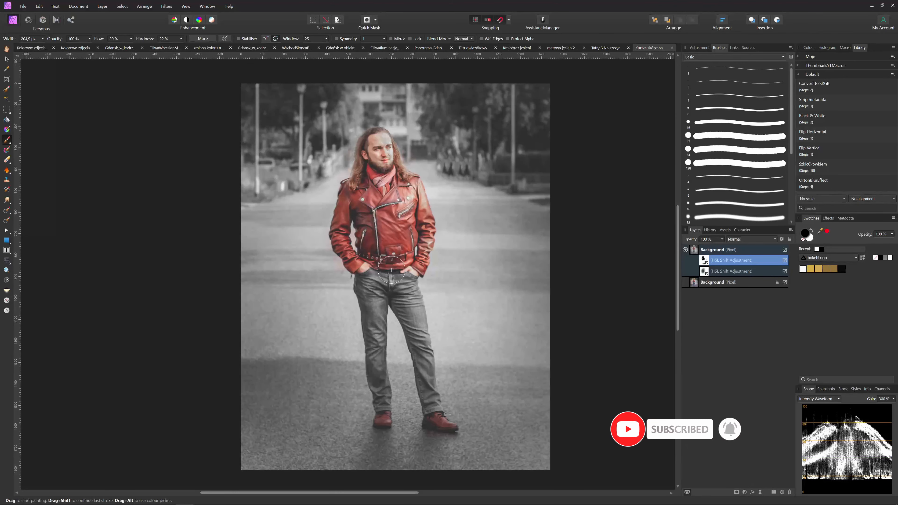
Hide the interface panels and review the finished jacket, riverside couple and window flower photos
key(Tab)
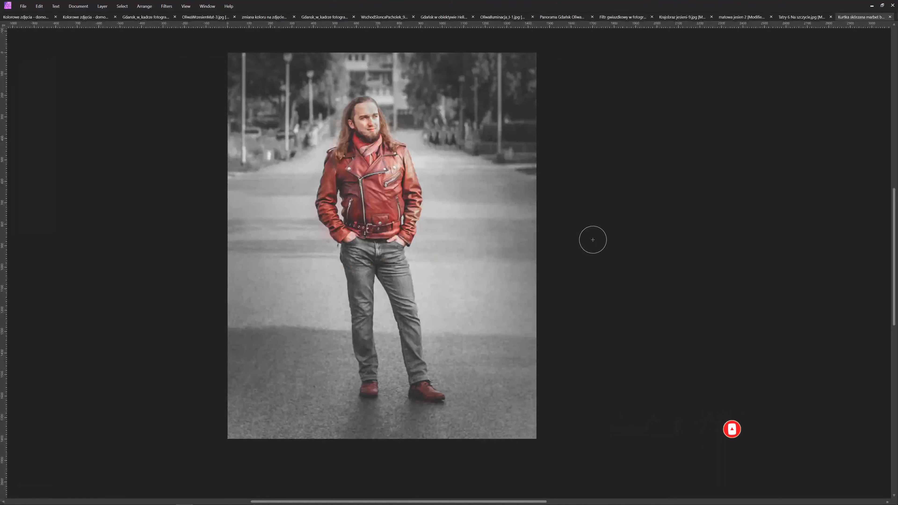
key(v)
drag(632, 209, 651, 239)
click(651, 239)
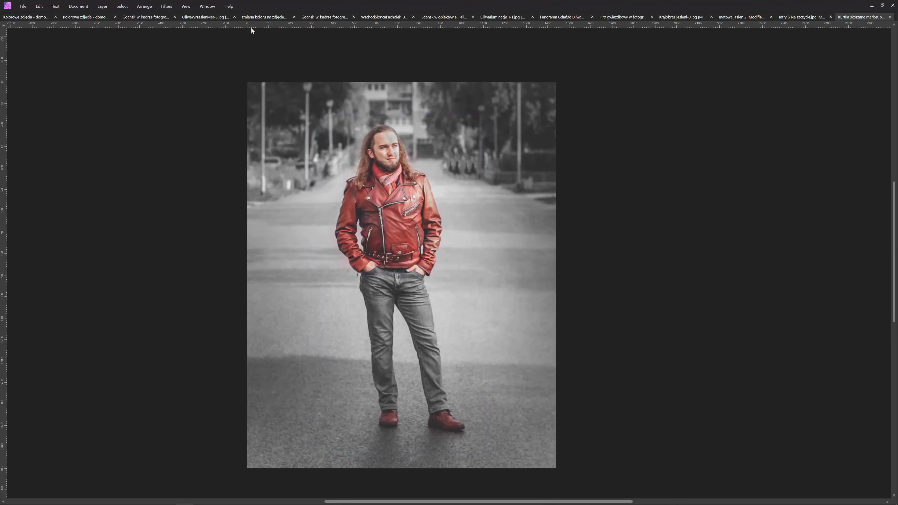
click(258, 20)
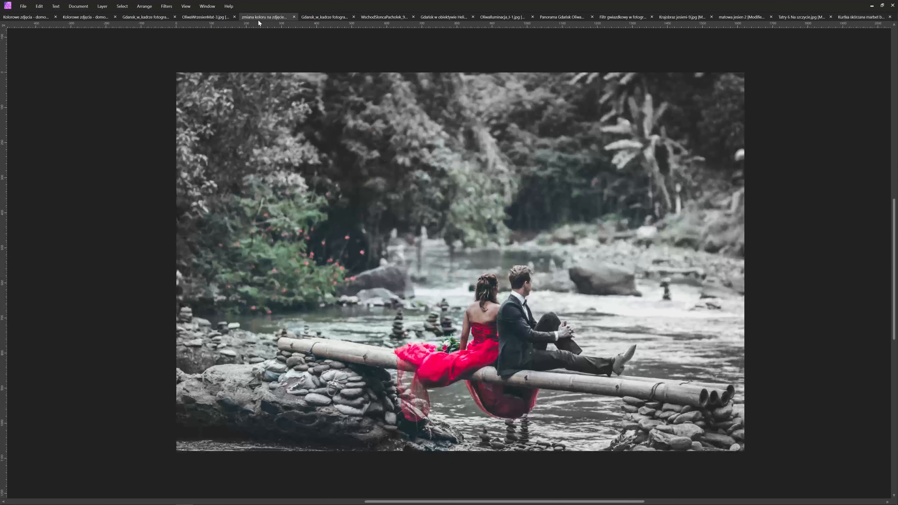
click(320, 19)
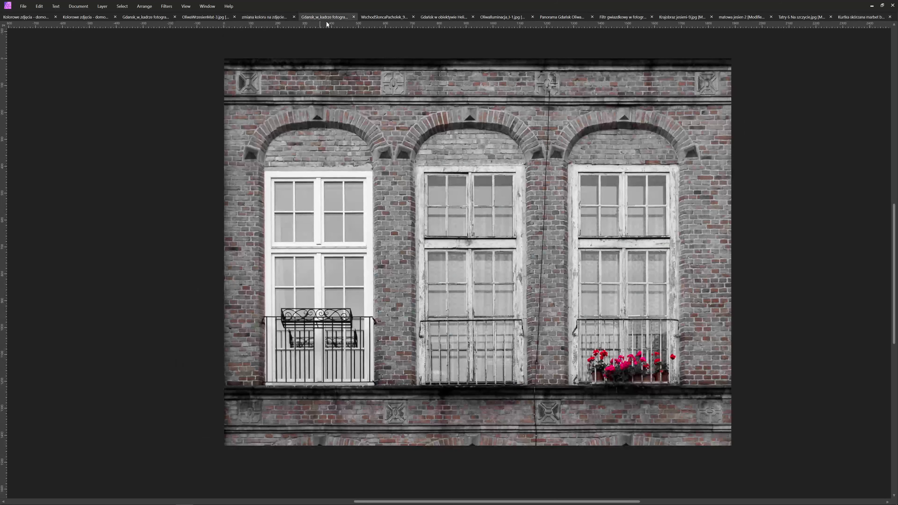